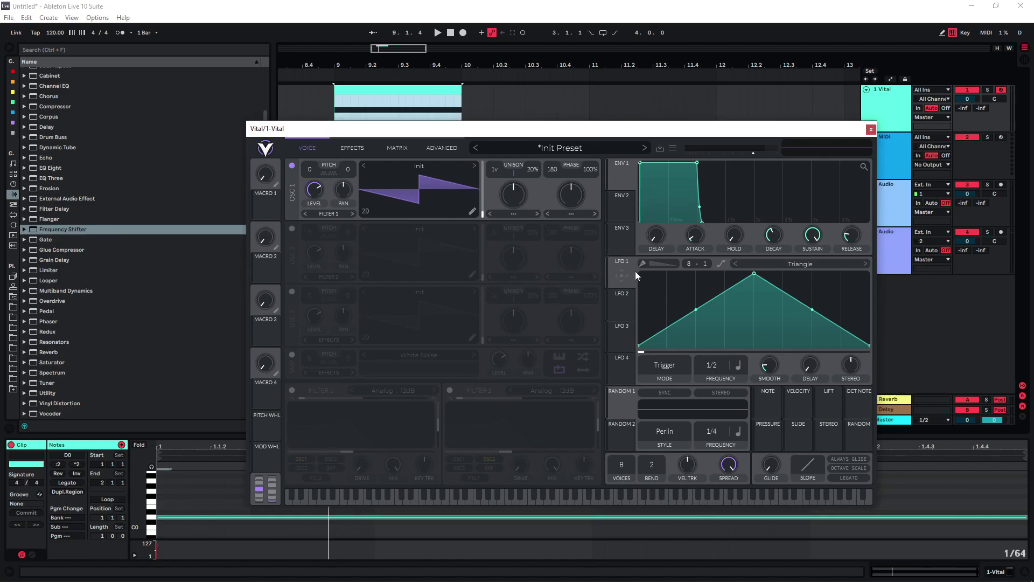
Drag LFO 1's peak point to the left edge so the triangle becomes a downward ramp
drag(757, 269, 630, 263)
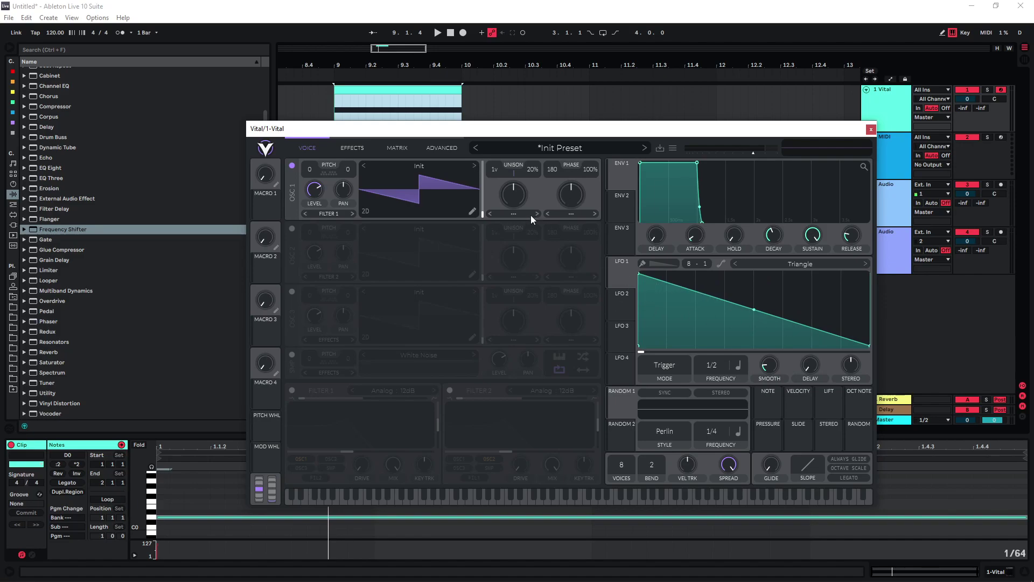
Route Lfo 1 to Global > Voice Transpose in the matrix with an amount of 122
click(397, 148)
click(323, 181)
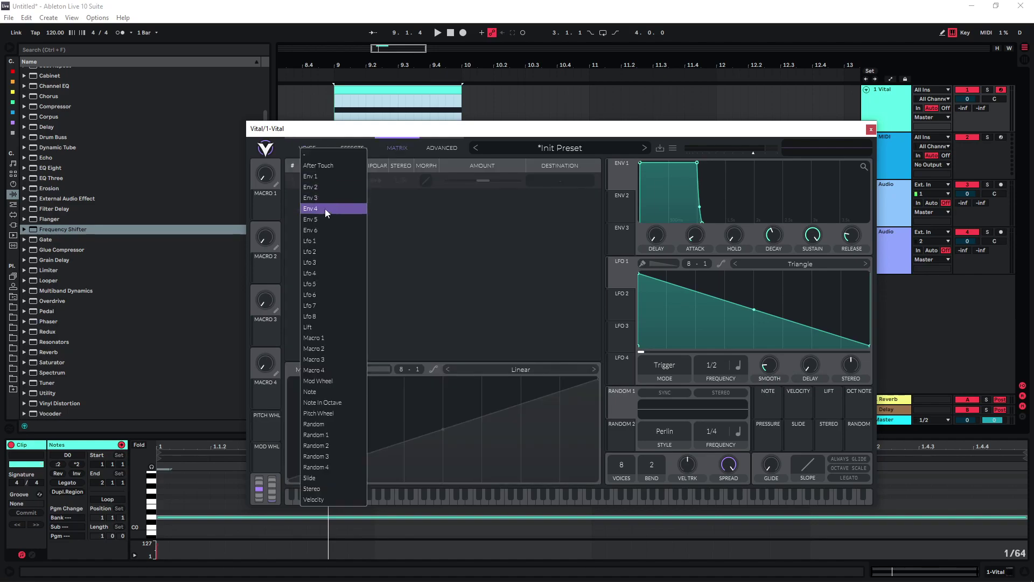
click(318, 241)
click(560, 181)
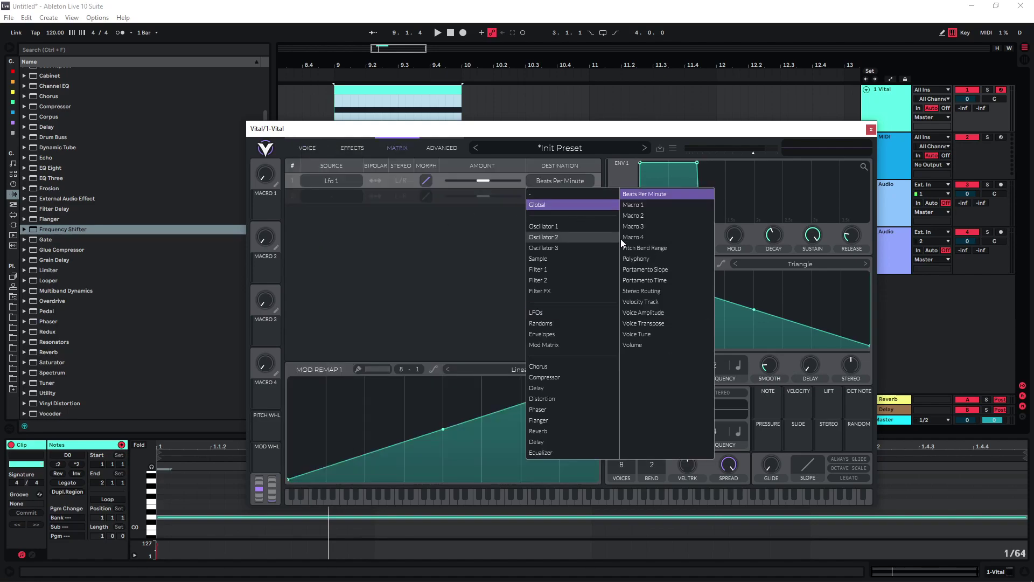
click(654, 324)
right_click(487, 182)
click(505, 207)
text(122)
key(Return)
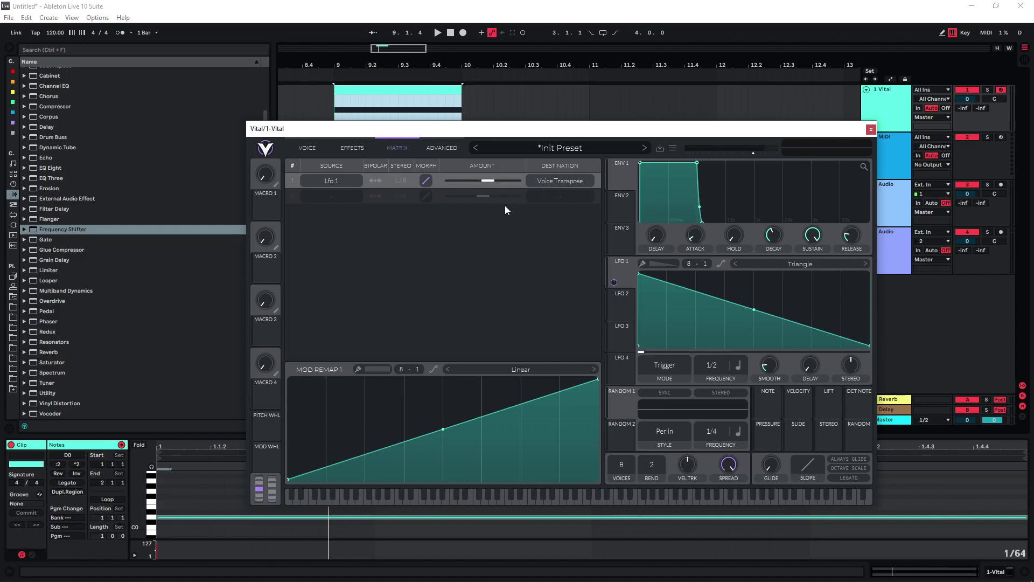
click(307, 147)
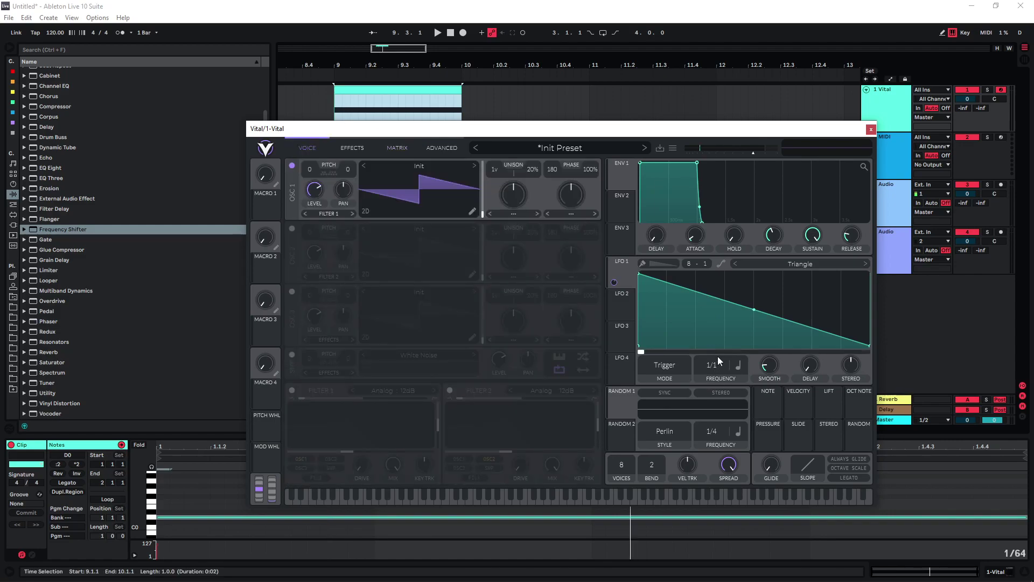
Set LFO 1 to Envelope mode, load Basic Shapes into oscillator 1, and switch on oscillator 2
click(670, 369)
click(662, 412)
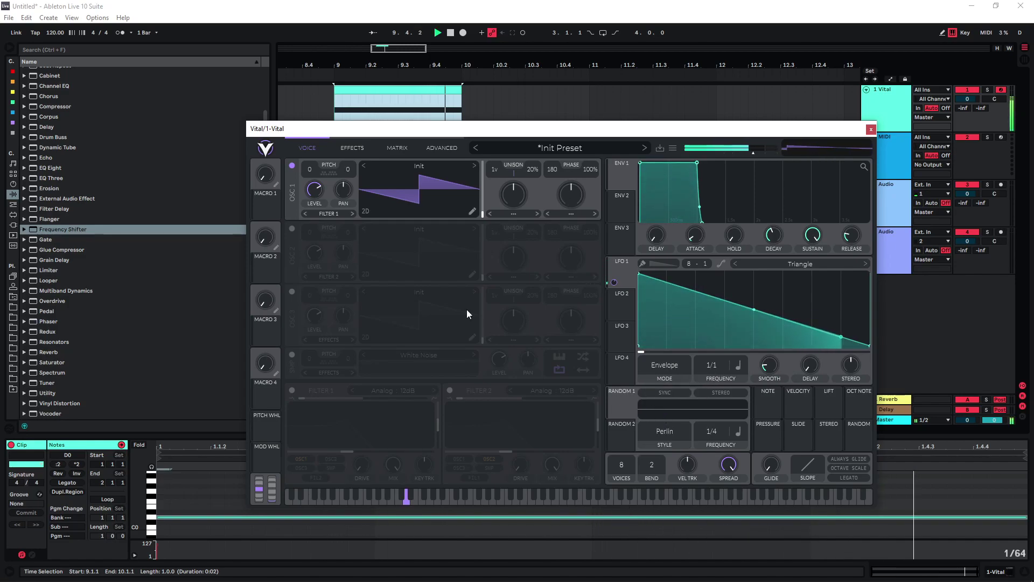
click(422, 166)
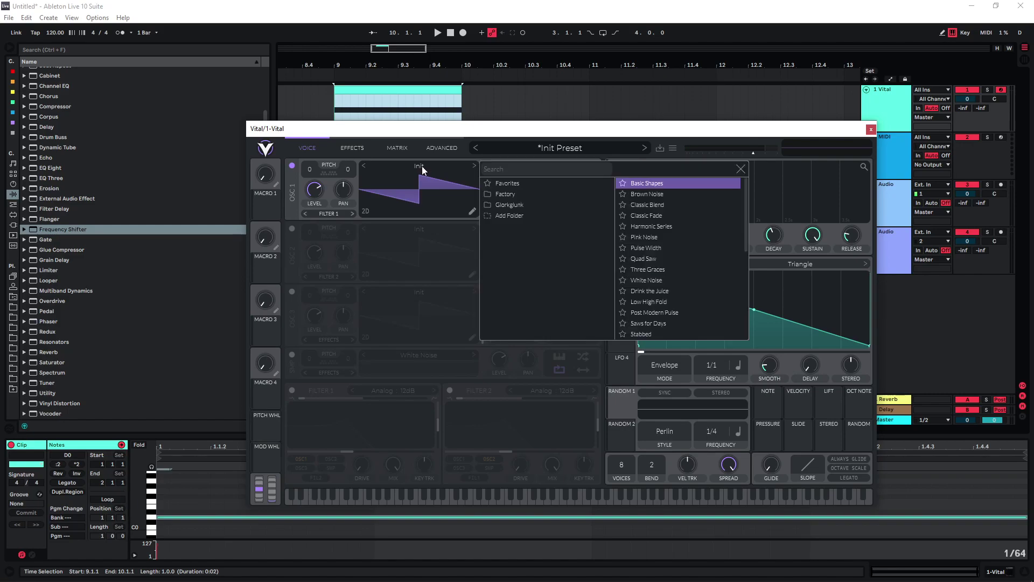
click(610, 179)
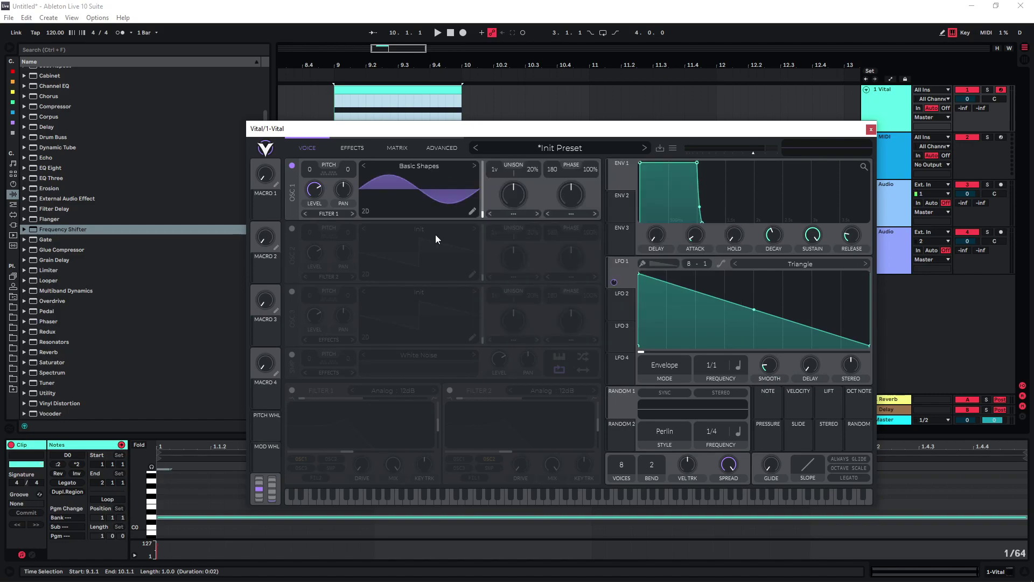
key(space)
click(292, 228)
Switch on oscillator 3 and set it to transpose 12 with 3 unison voices
key(space)
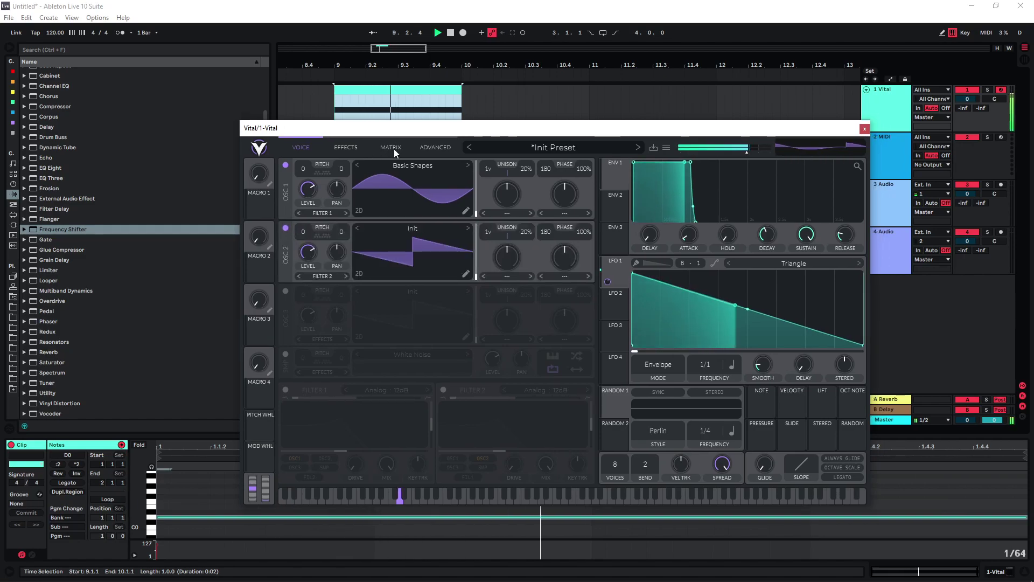
key(space)
click(285, 291)
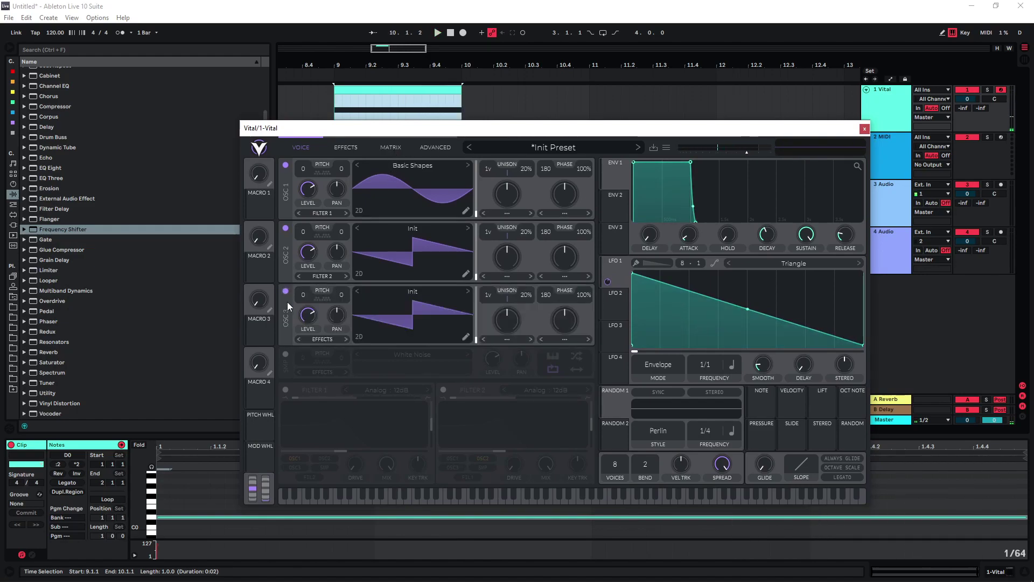
drag(314, 247, 315, 244)
drag(489, 300, 529, 293)
key(space)
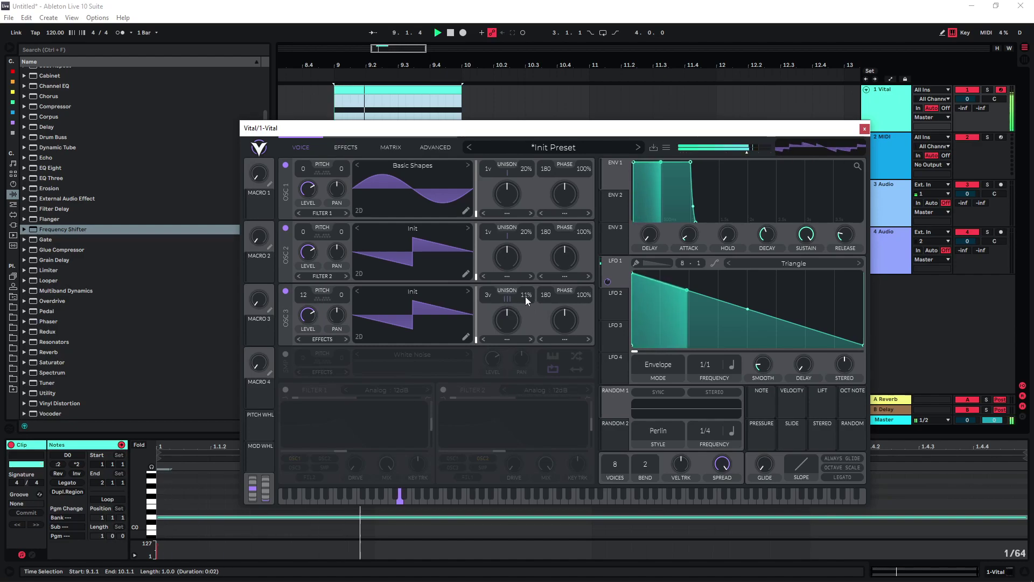
key(space)
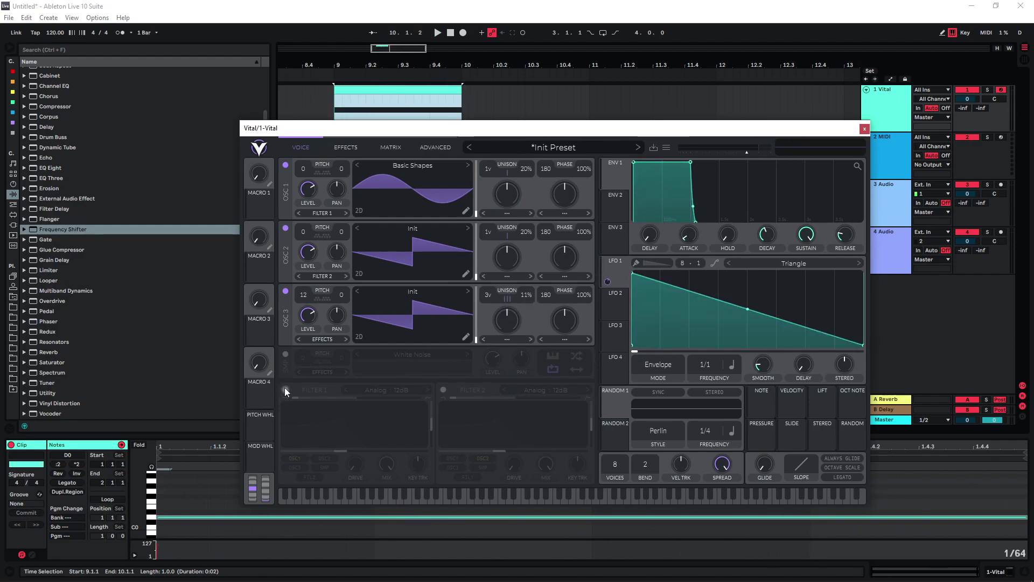
Enable Filter 1, feed oscillators 2 and 3 into it, and lower its cutoff
click(286, 389)
click(324, 458)
click(295, 468)
drag(342, 452, 351, 456)
key(space)
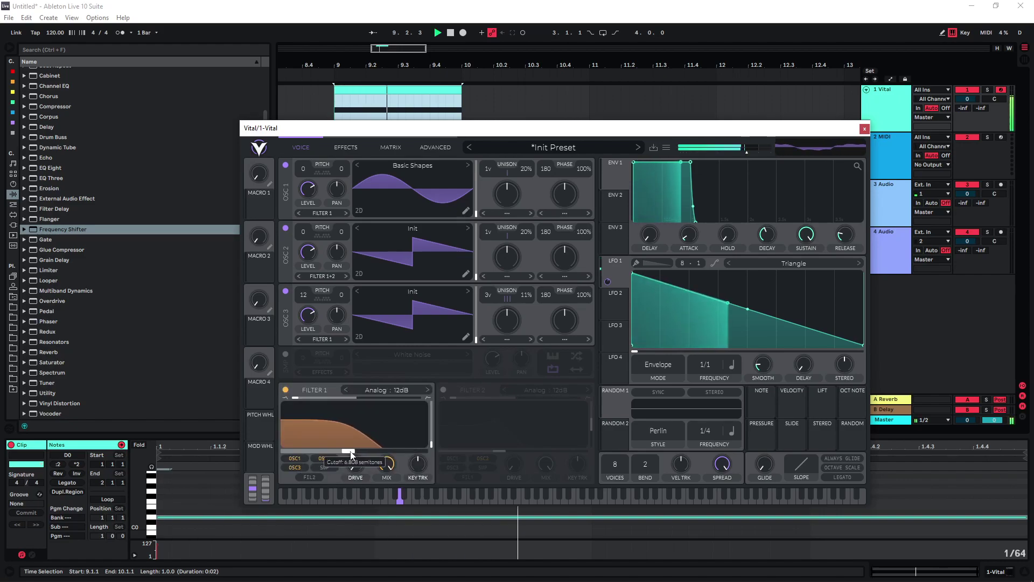
key(space)
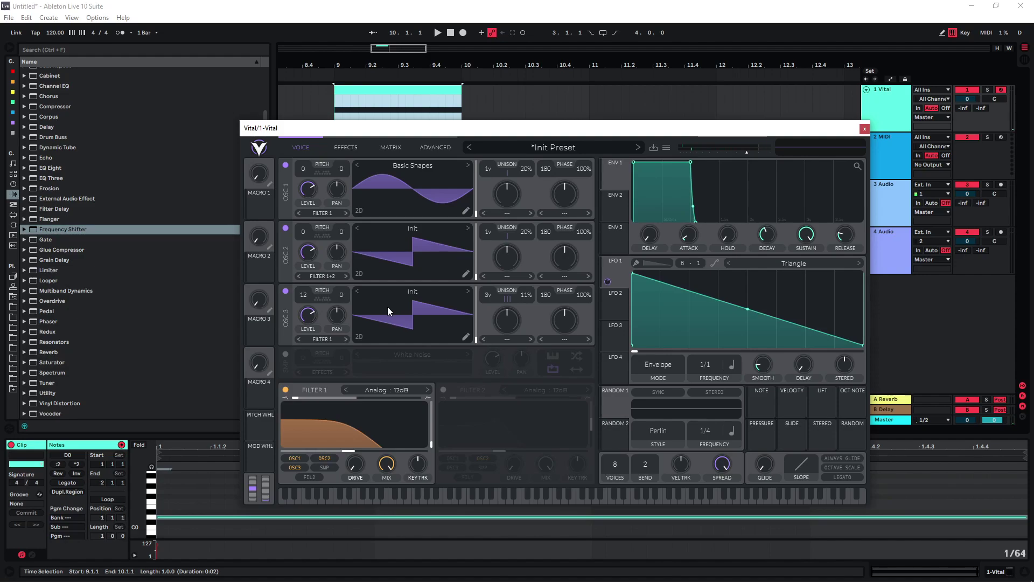
click(616, 303)
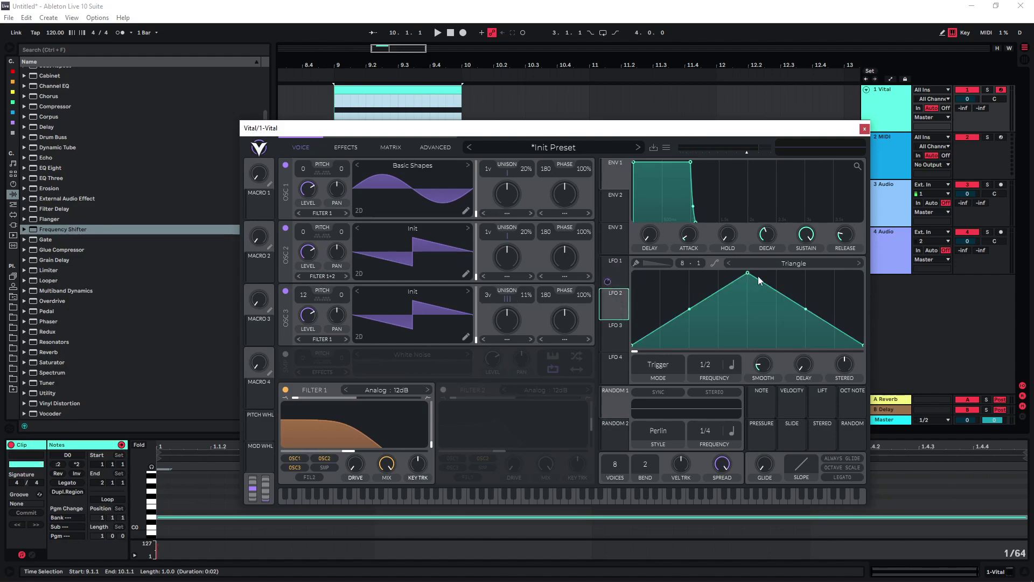
Assign LFO 2 to the Filter 1 cutoff and set its rate to 0.257 secs in Seconds mode
drag(613, 307, 349, 450)
key(space)
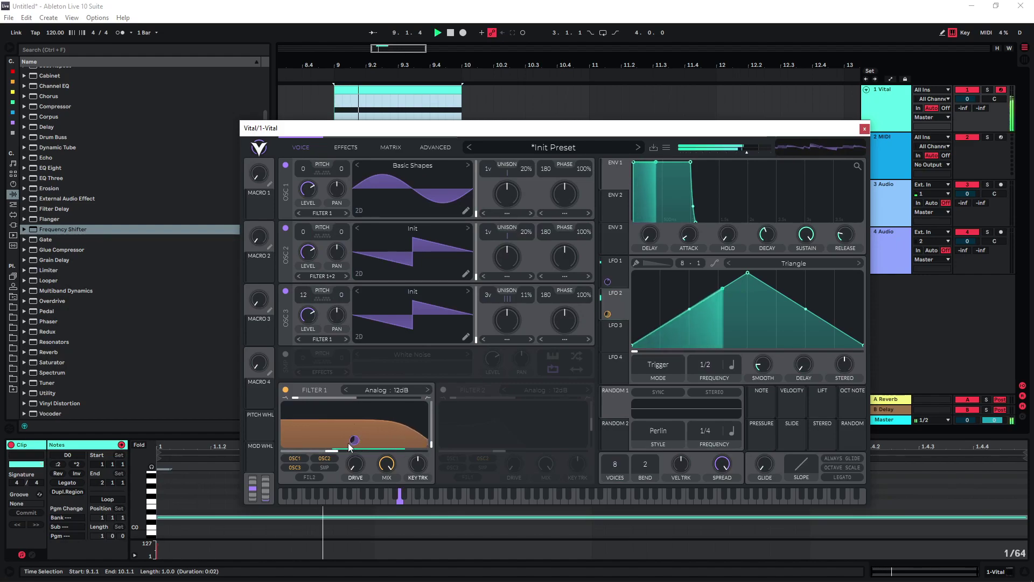
click(733, 366)
click(746, 382)
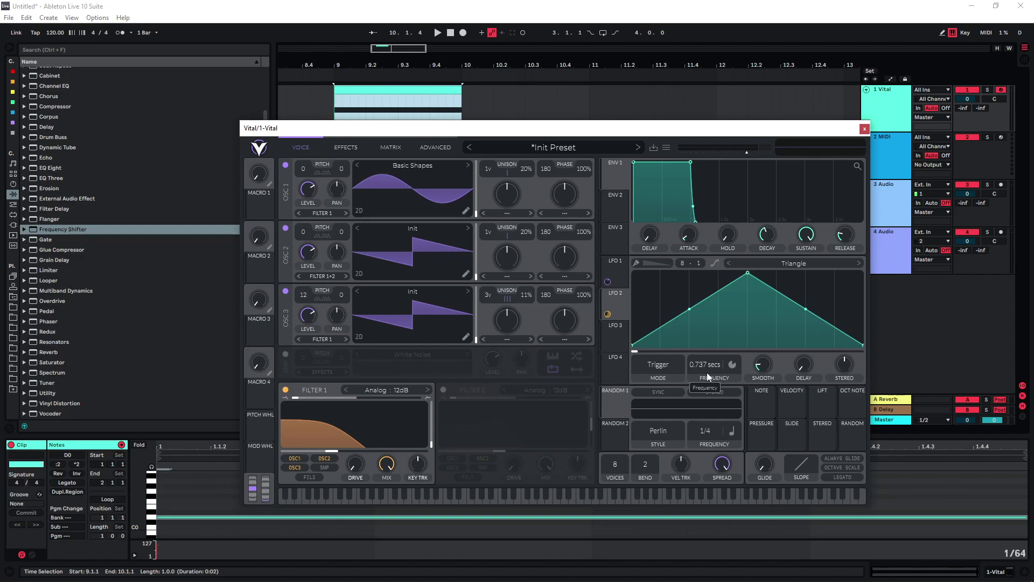
drag(702, 363, 708, 358)
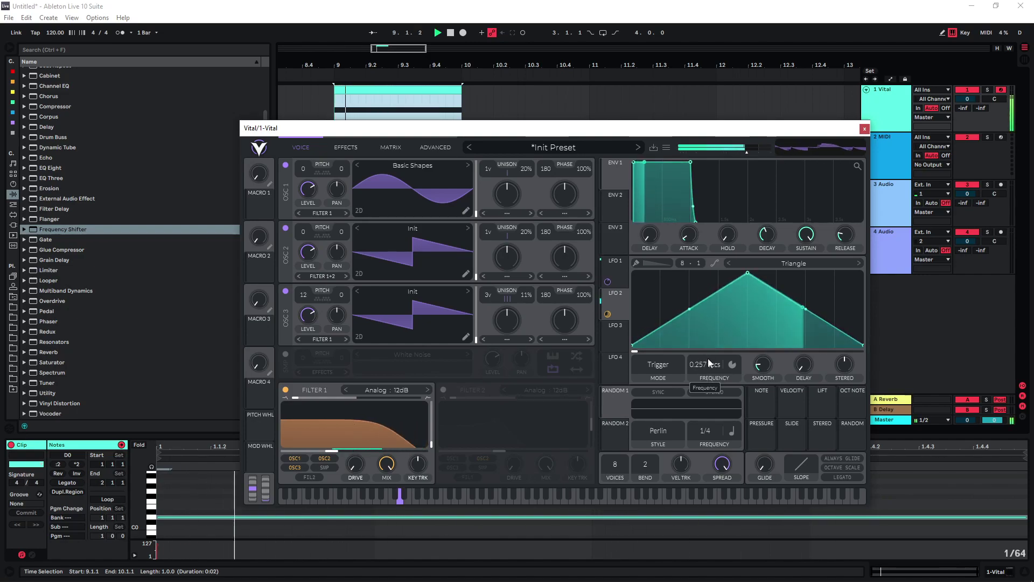
key(space)
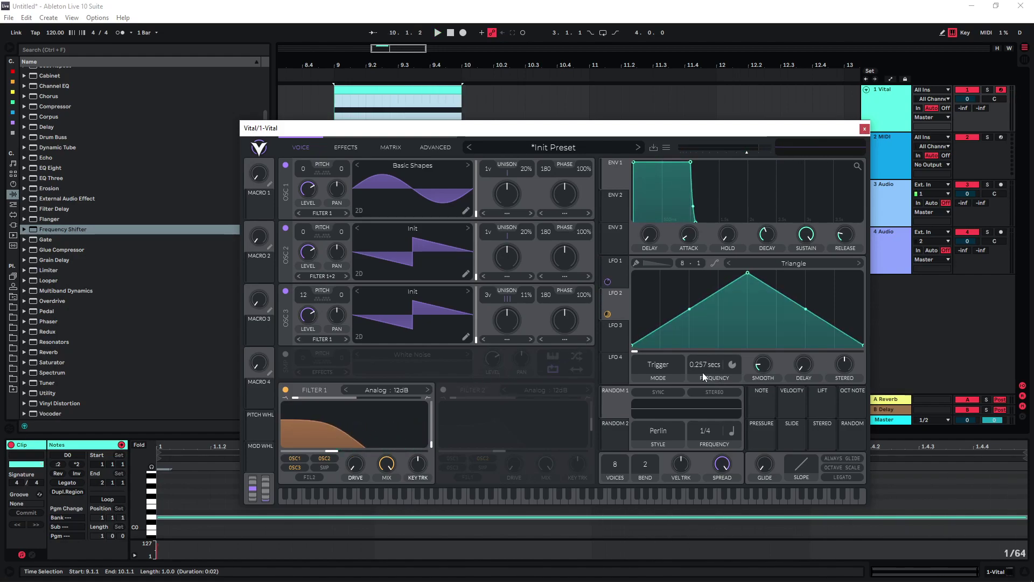
click(616, 267)
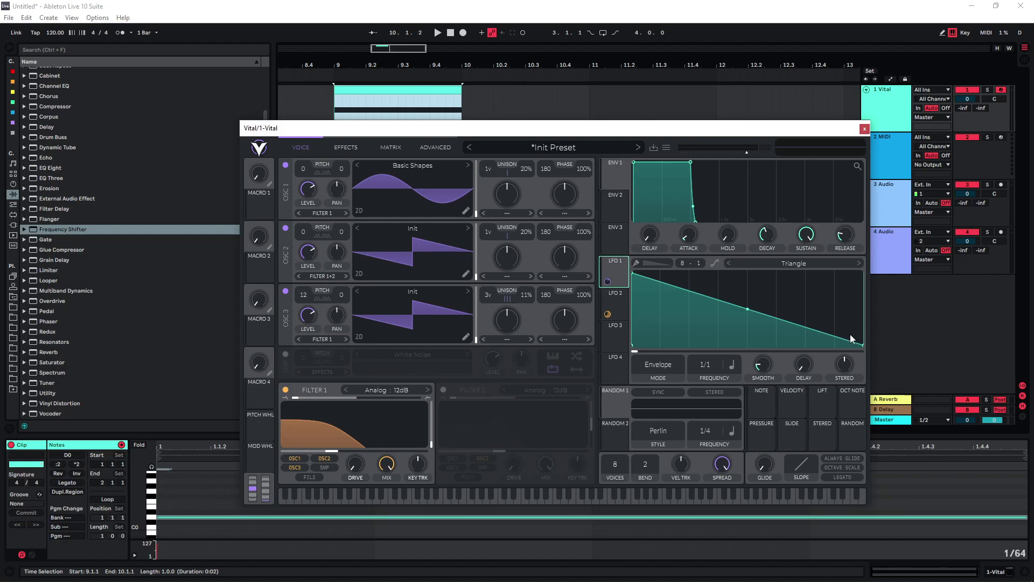
click(610, 300)
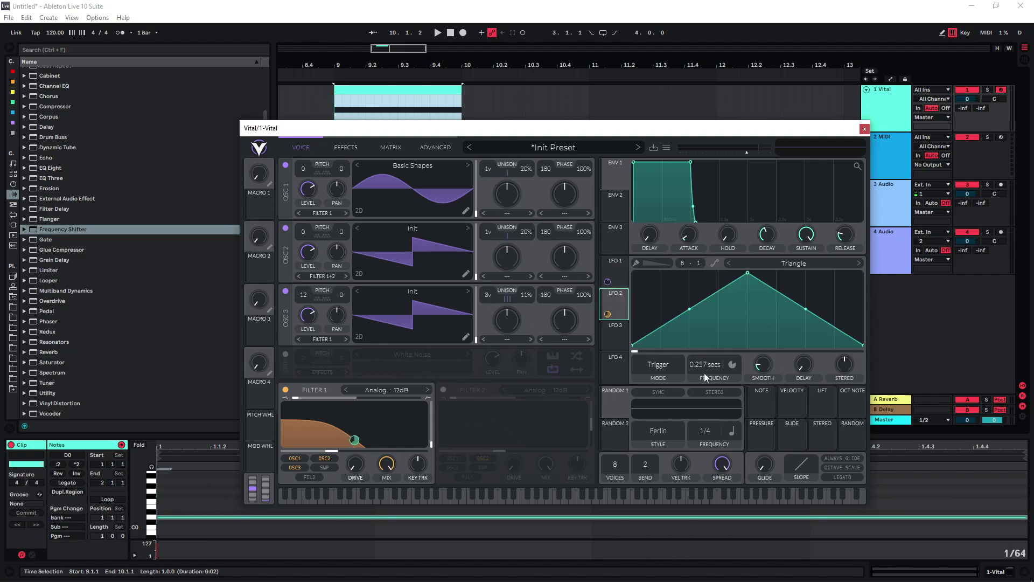
Add a third matrix routing from LFO 1 to LFO 2 Frequency with a small amount
click(390, 147)
click(323, 212)
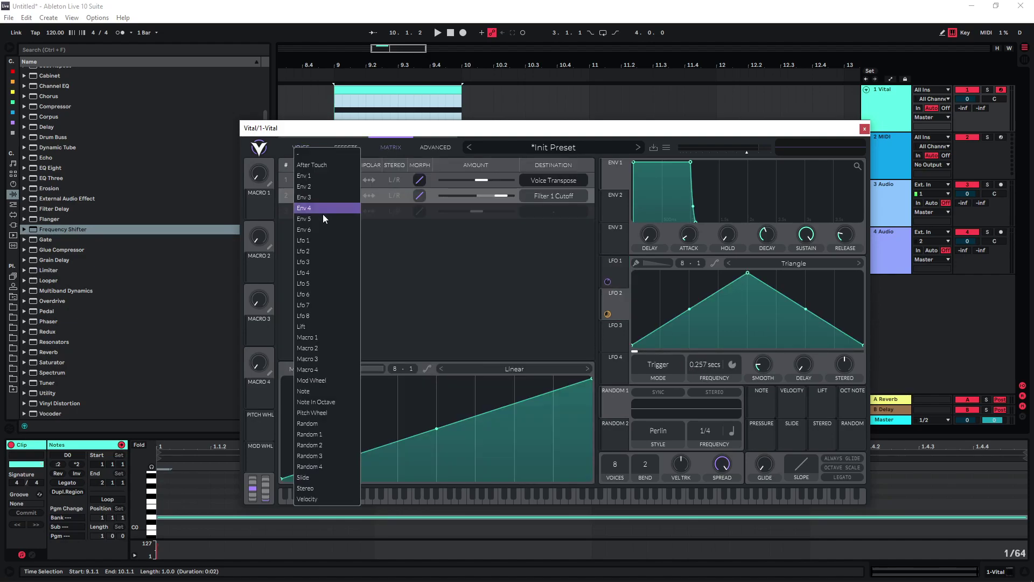
click(359, 244)
click(548, 211)
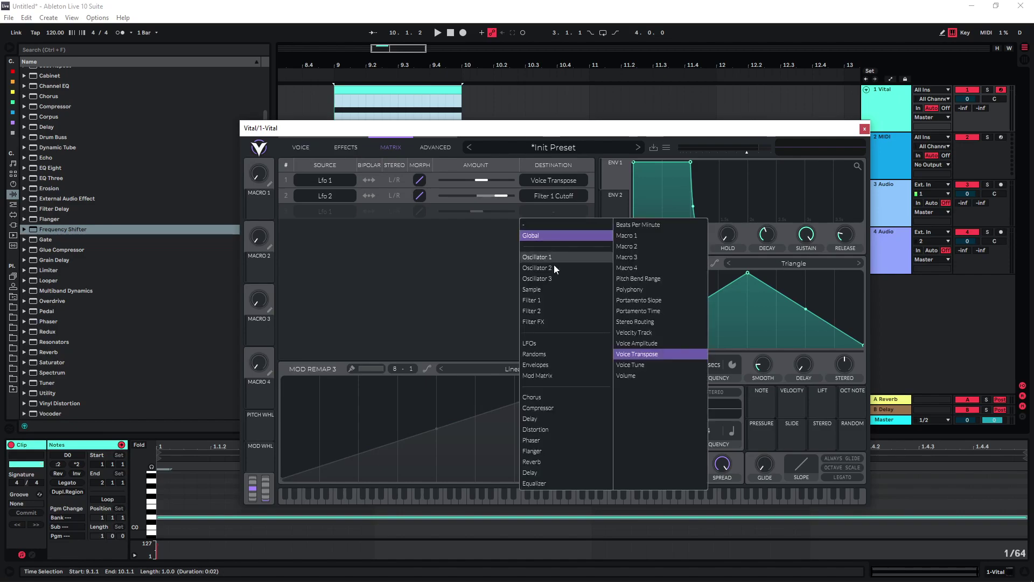
click(544, 343)
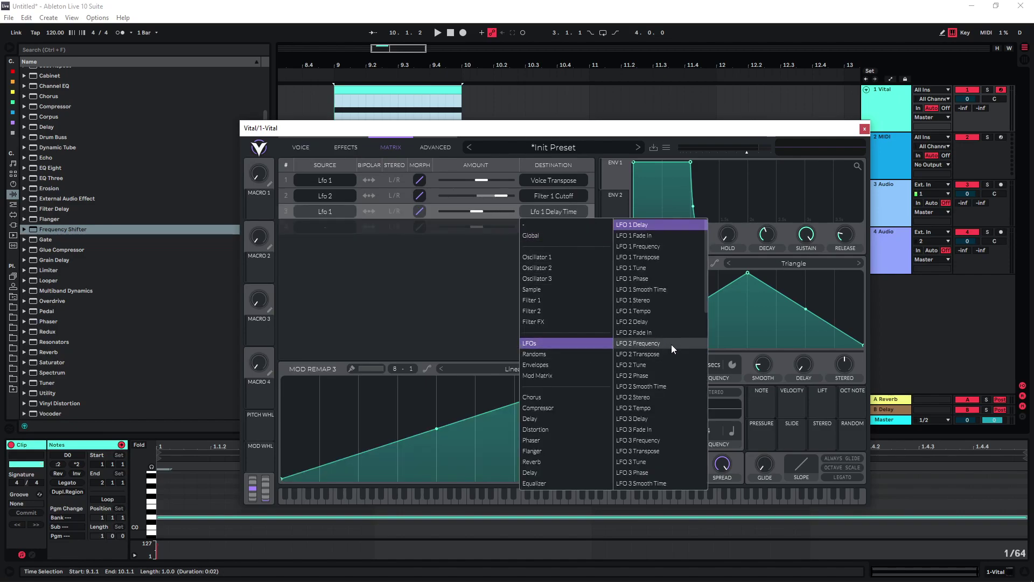
click(671, 345)
drag(477, 216, 479, 216)
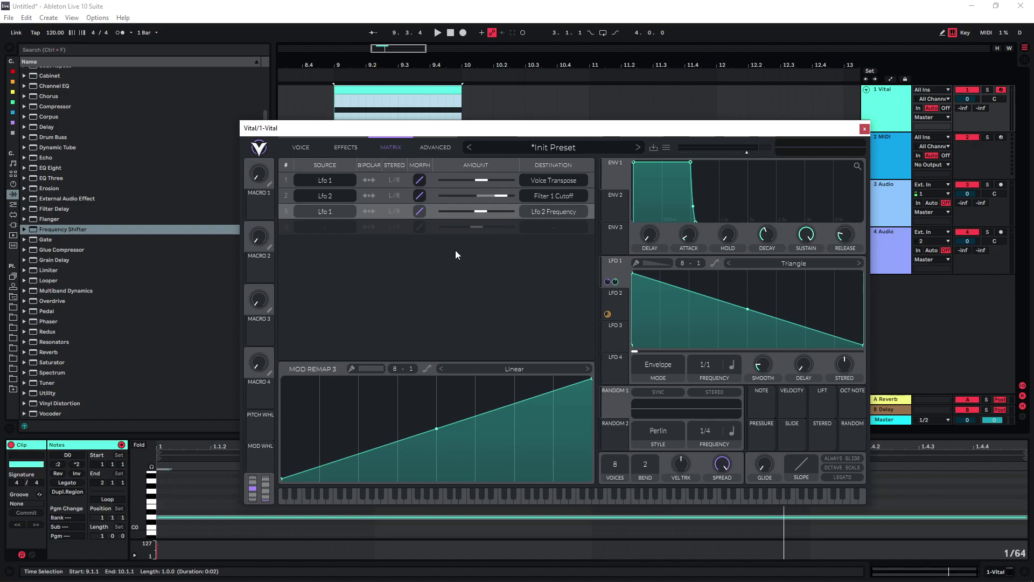
Slow LFO 2's frequency from 0.257 to 0.590 secs while the patch plays
click(301, 147)
click(617, 299)
key(space)
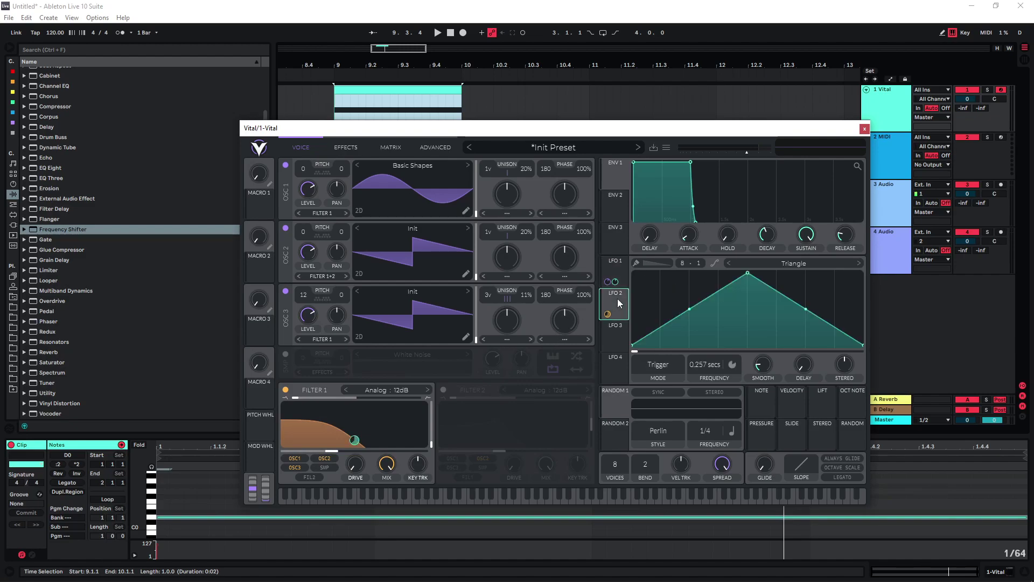
drag(702, 366, 703, 377)
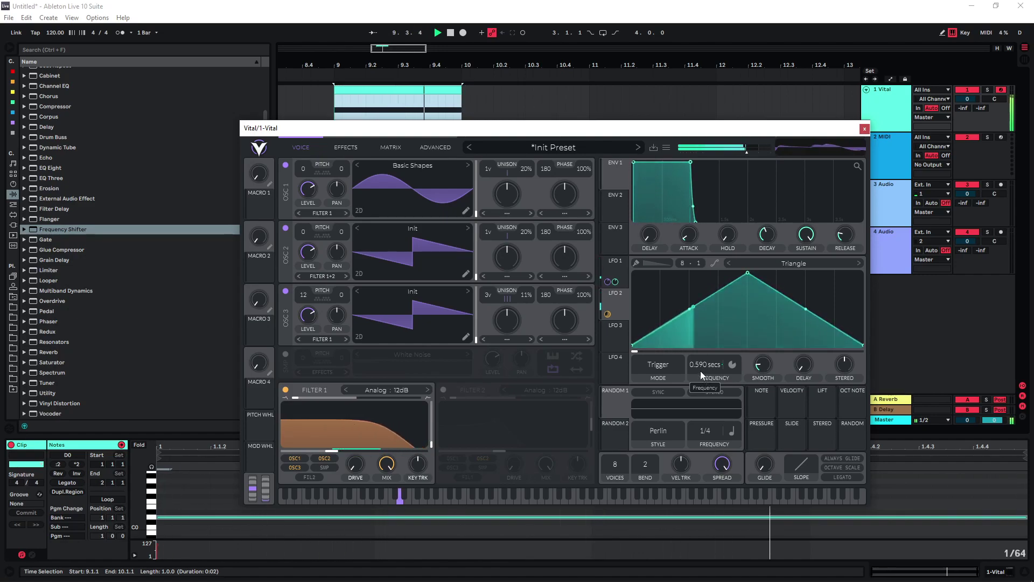
click(345, 147)
key(space)
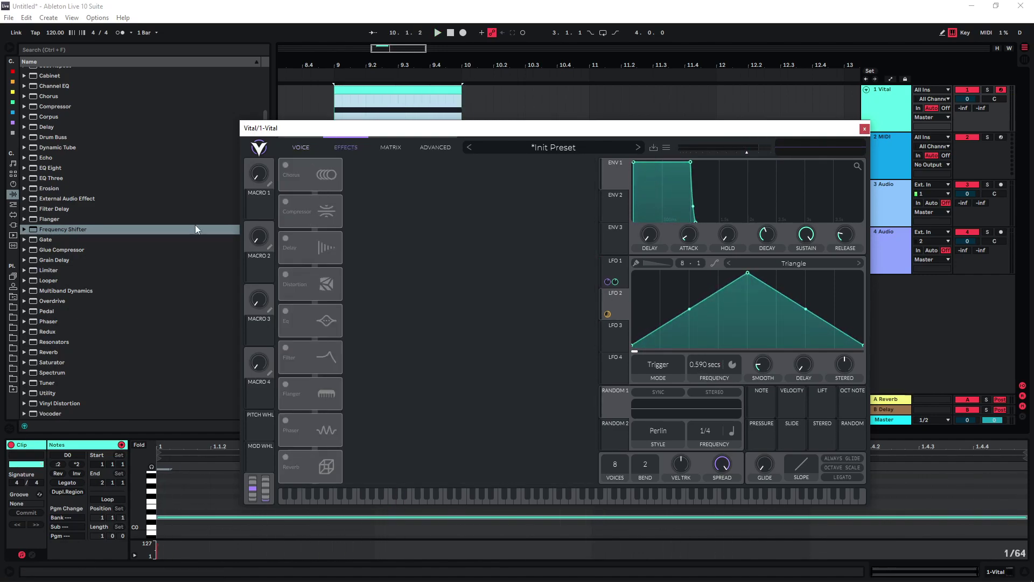
Enable the Soft Clip distortion and drag LFO 2 onto its Drive knob
click(286, 275)
drag(609, 316, 507, 185)
key(space)
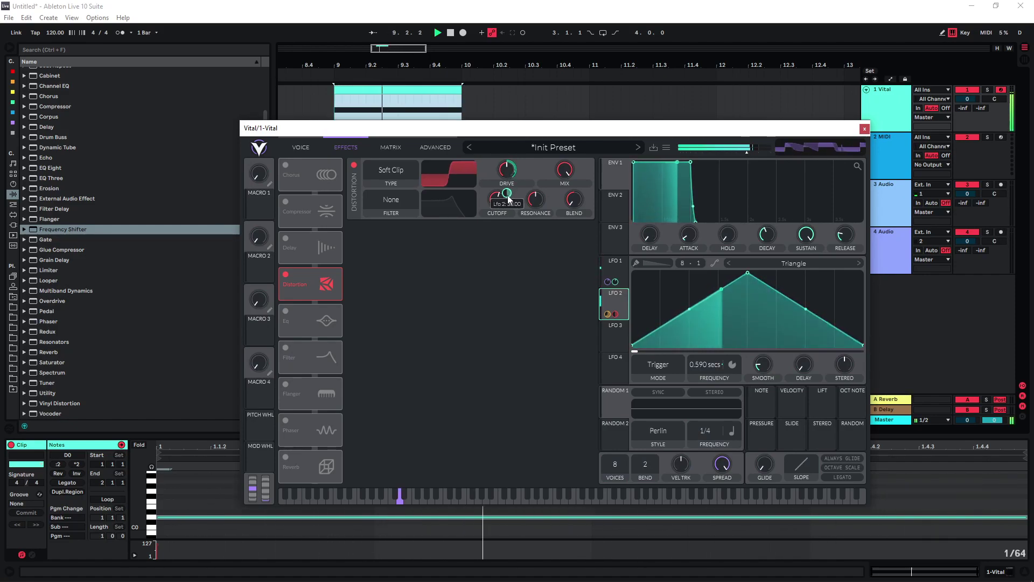
key(space)
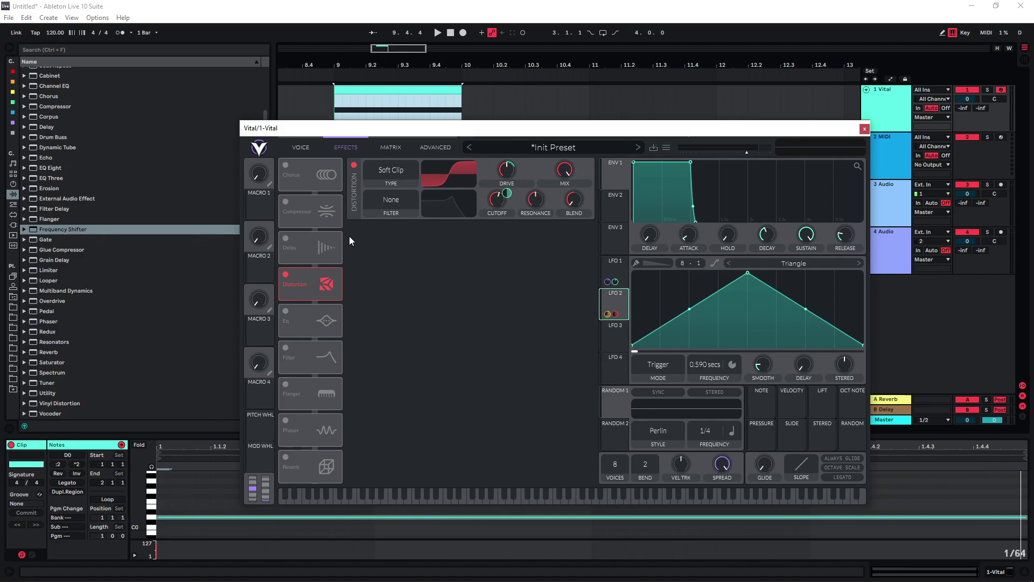
Change OSC 1's output destination from Filter 1 to Direct Out
click(304, 145)
click(316, 214)
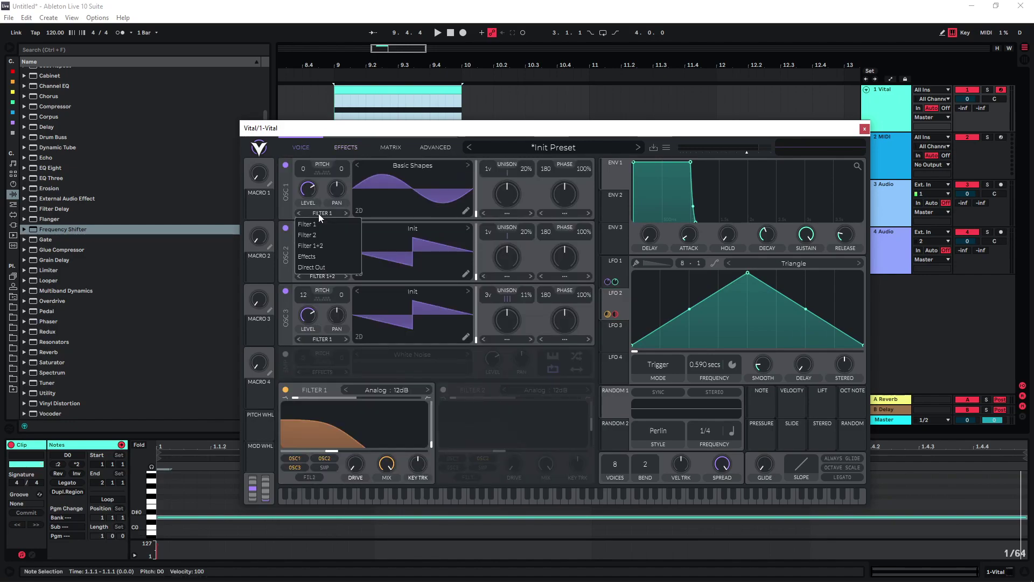
click(315, 267)
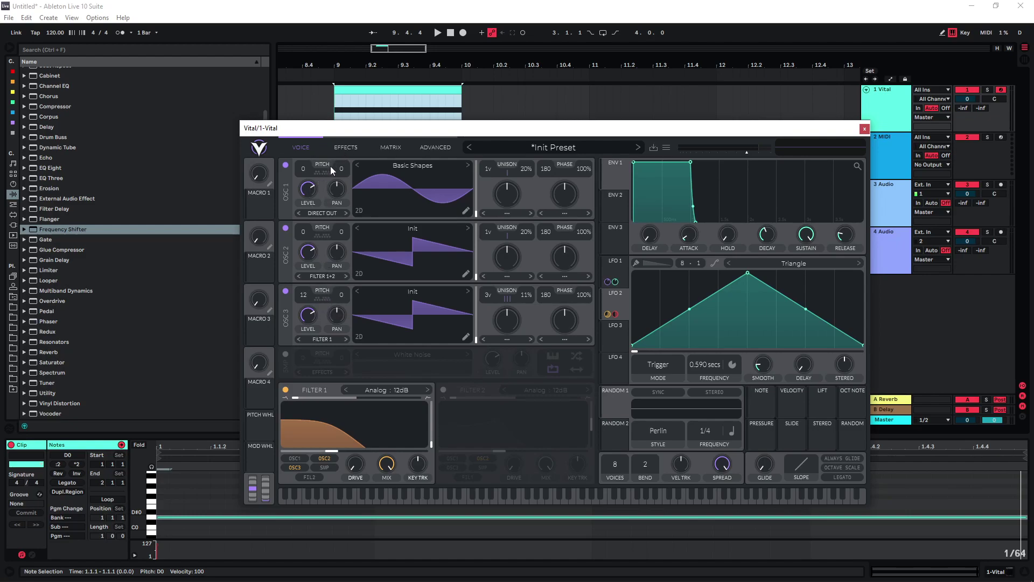
click(346, 147)
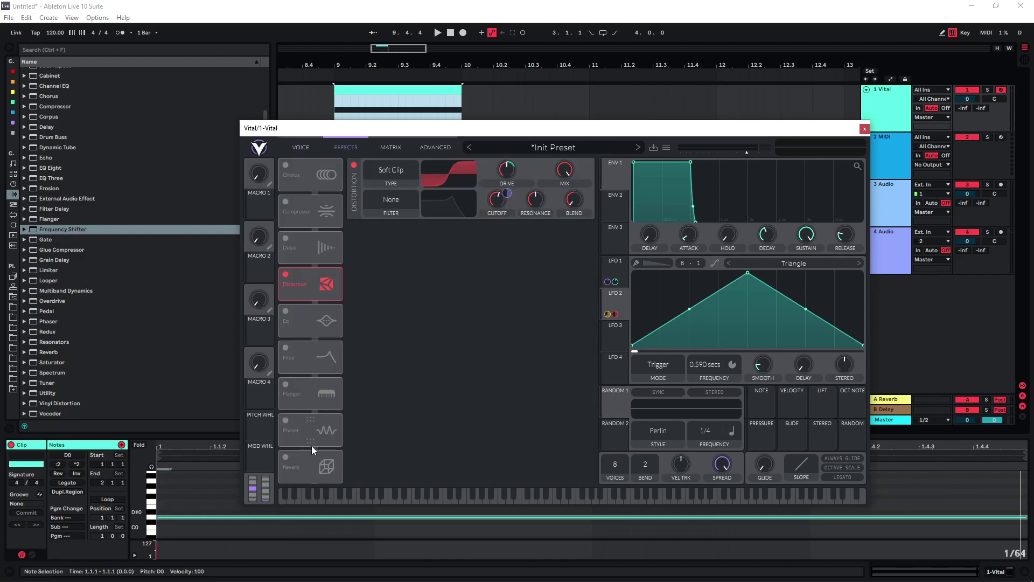
Enable Reverb and raise its mix to 43%
click(285, 457)
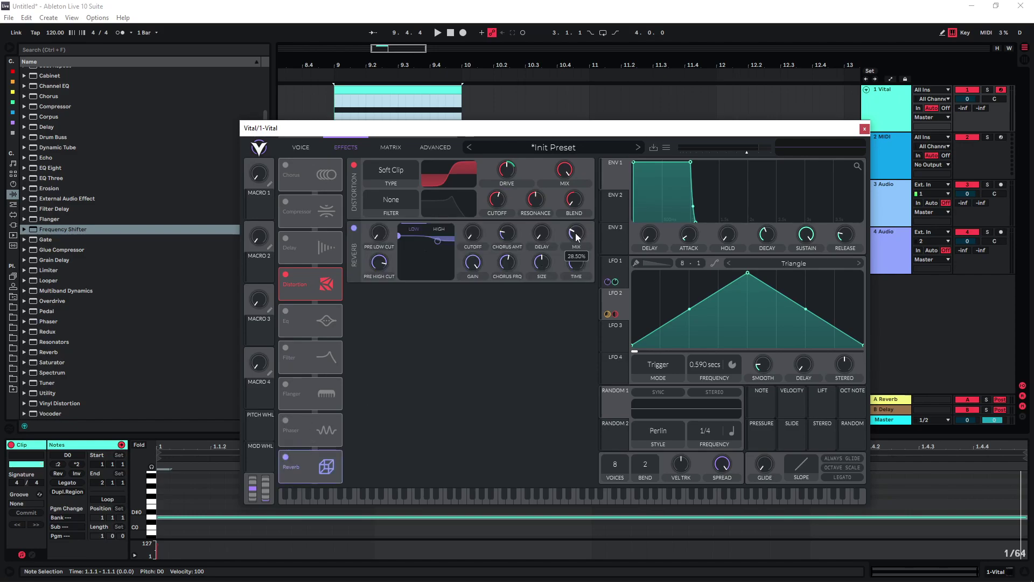
drag(576, 237, 576, 218)
key(space)
key(space)
Enable Flanger and Phaser, and set the Phaser mix to 90.5%
click(286, 384)
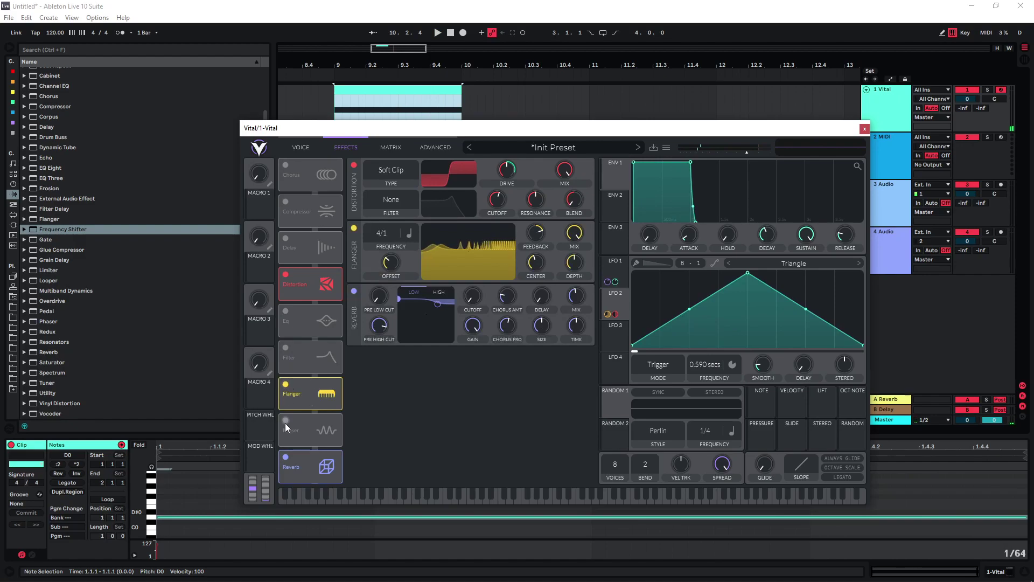
click(286, 420)
drag(570, 295, 557, 342)
key(space)
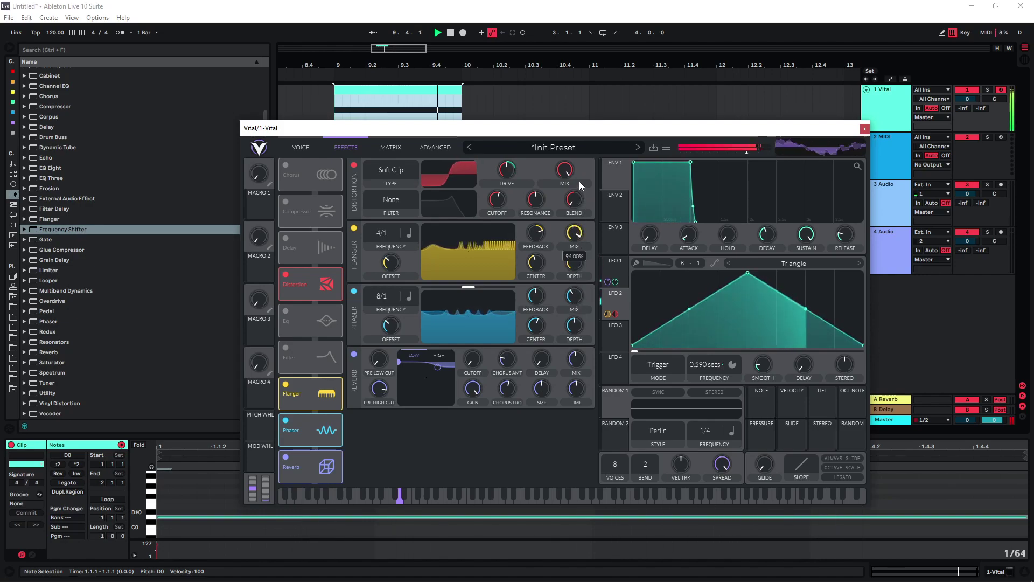
drag(574, 296, 574, 242)
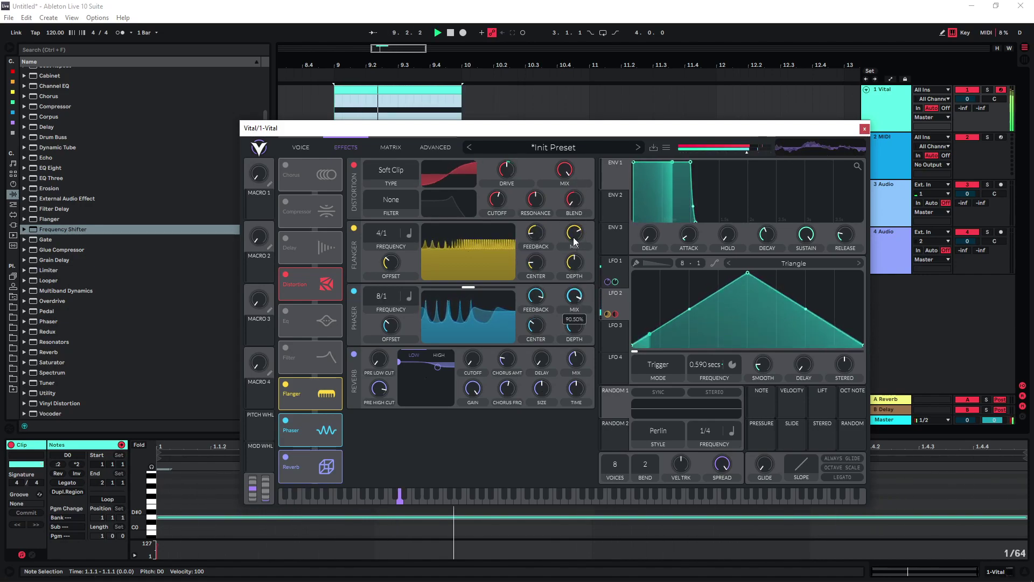
Enable the sample oscillator with the HVAC Unit sample and modulate its level with LFO 2
click(302, 149)
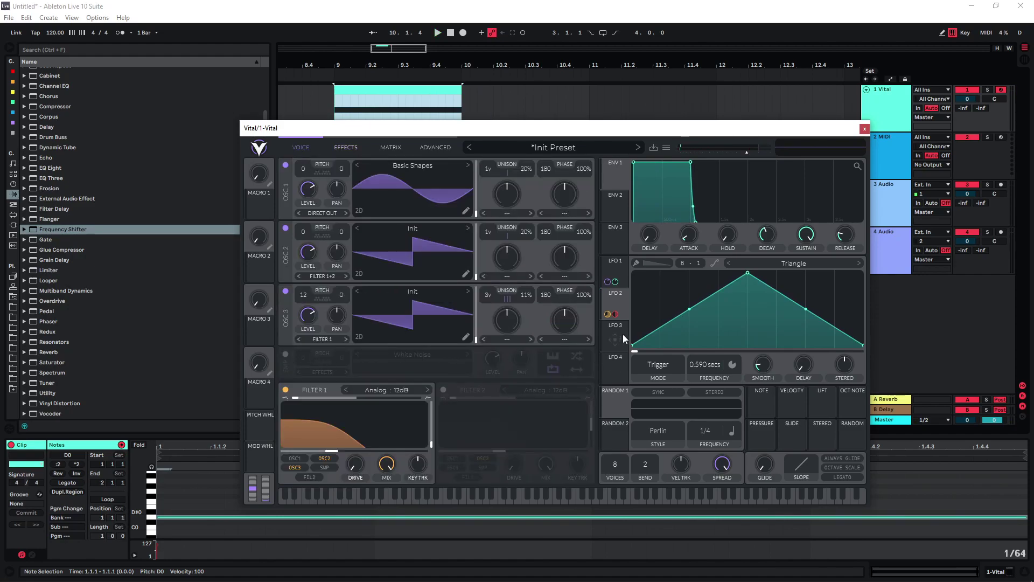
click(286, 354)
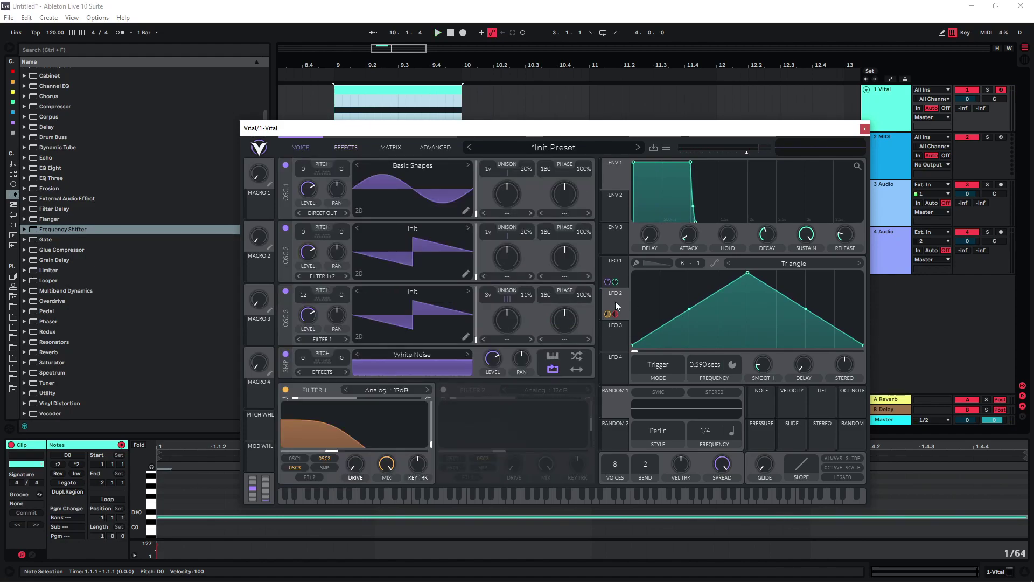
drag(608, 312, 493, 358)
click(412, 355)
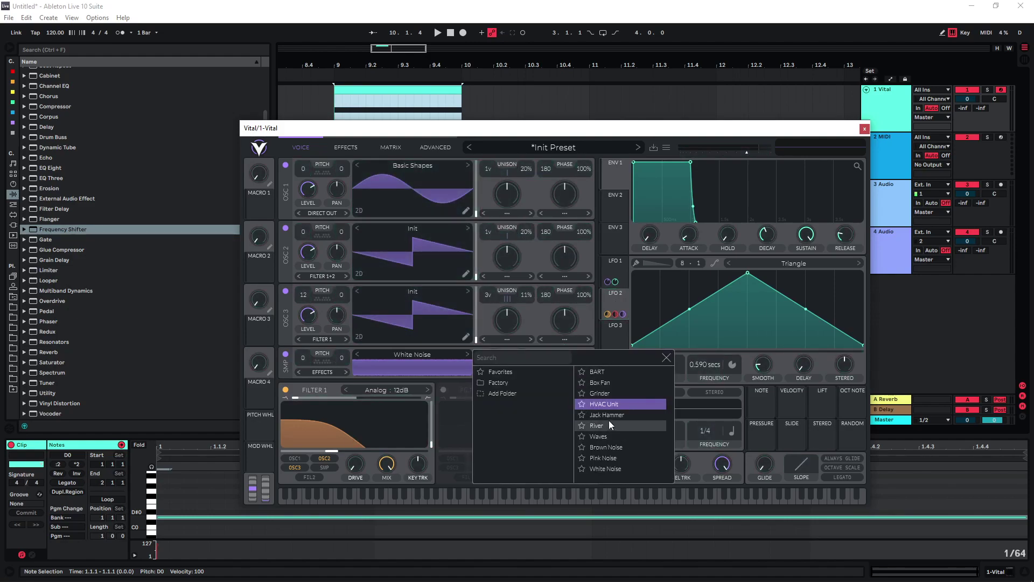
click(615, 405)
key(space)
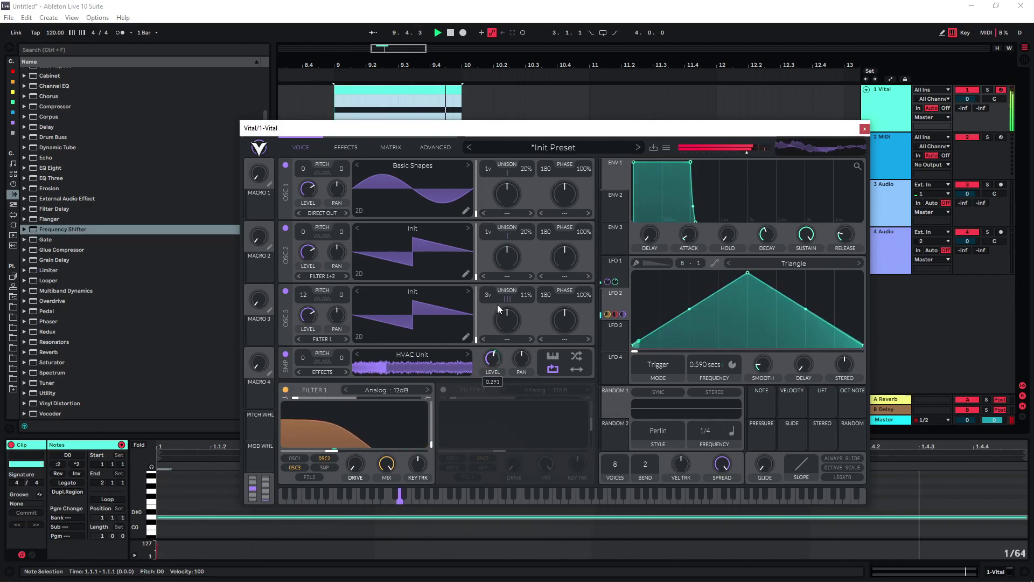
key(space)
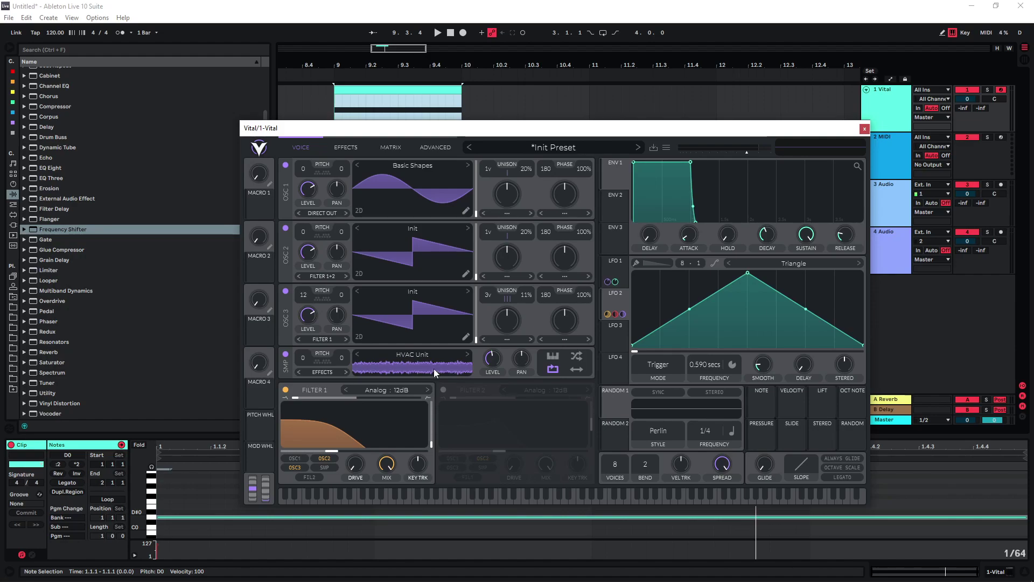
Lower a point on Vital's LFO 1 curve and play it back to hear the reshaped ramp
click(345, 147)
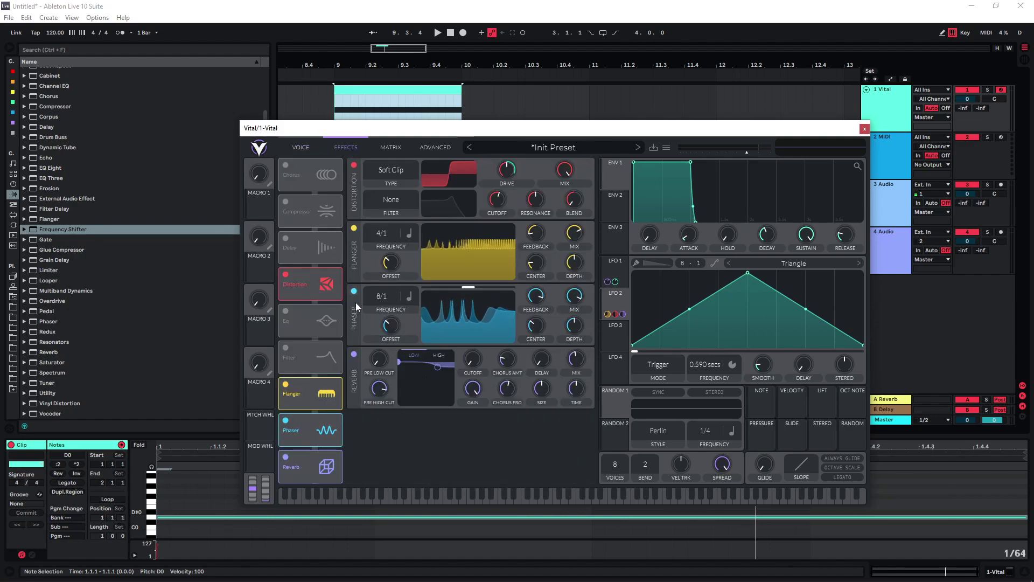
click(615, 292)
drag(683, 293, 690, 324)
key(space)
key(space)
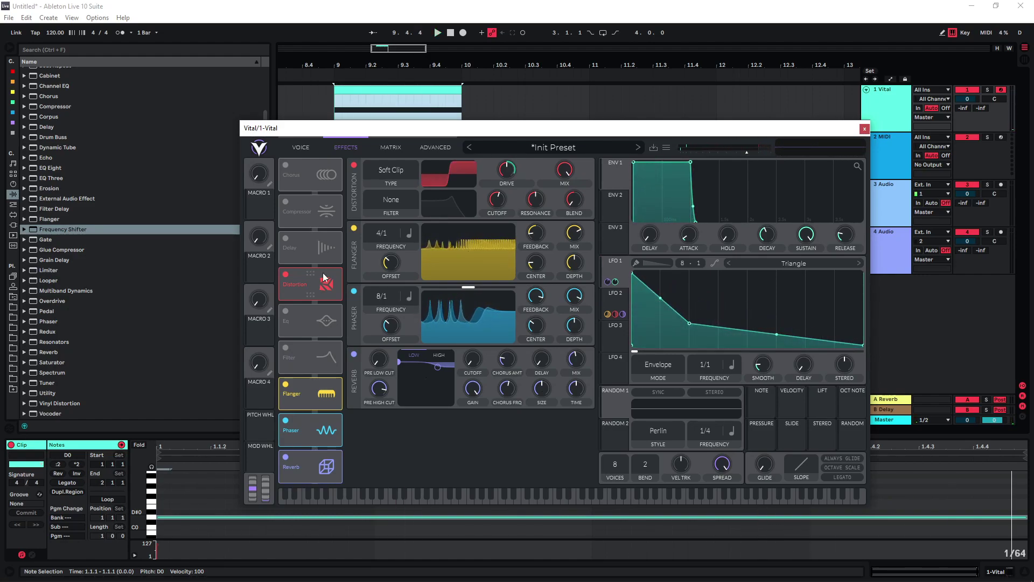
Set the Voice Transpose modulation amount in matrix row 1 to 24
click(390, 145)
double_click(483, 181)
key(BackSpace)
key(BackSpace)
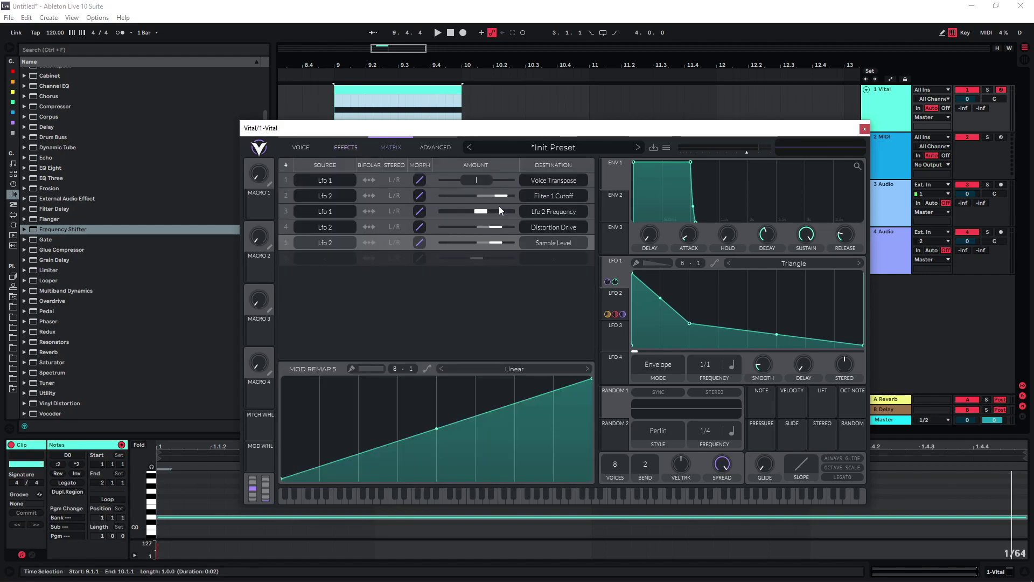
text(24)
key(Return)
key(space)
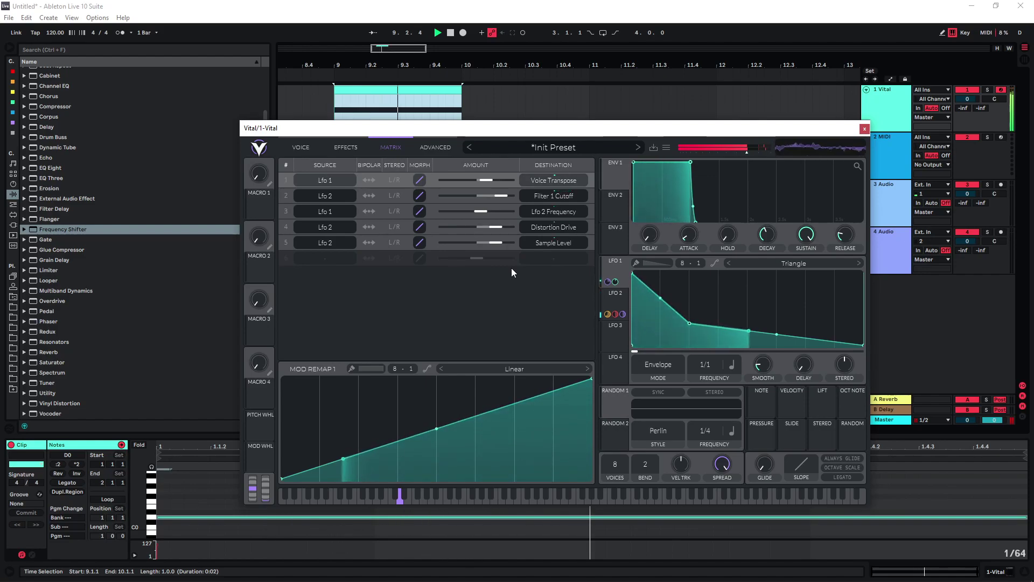
Straighten LFO 1's curve into a straight descending line
drag(690, 324, 717, 299)
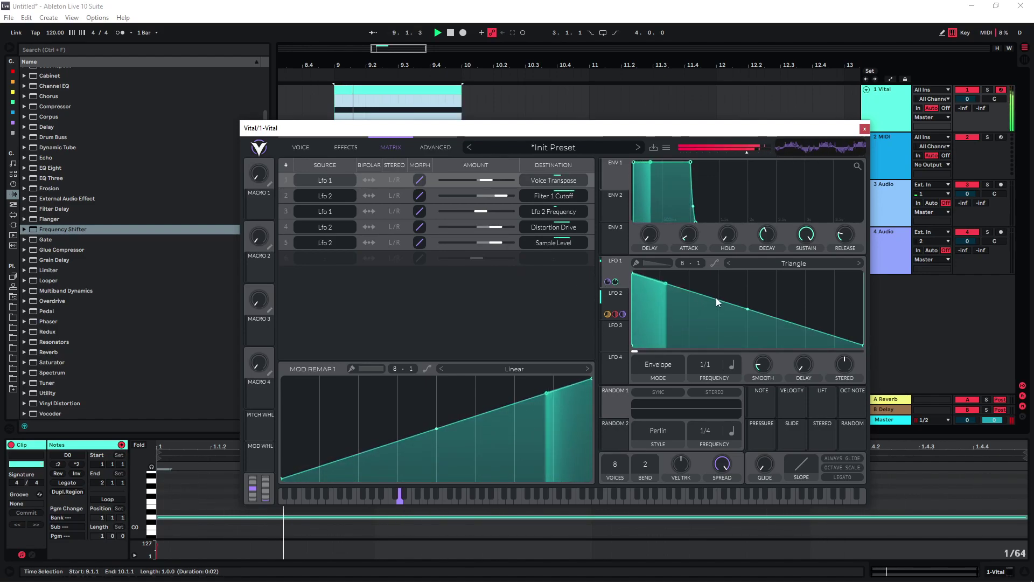
key(space)
click(315, 150)
Extend the MIDI clip and its note to bar 11, and set LFO 1's frequency to 2/1
drag(462, 90, 590, 89)
click(74, 480)
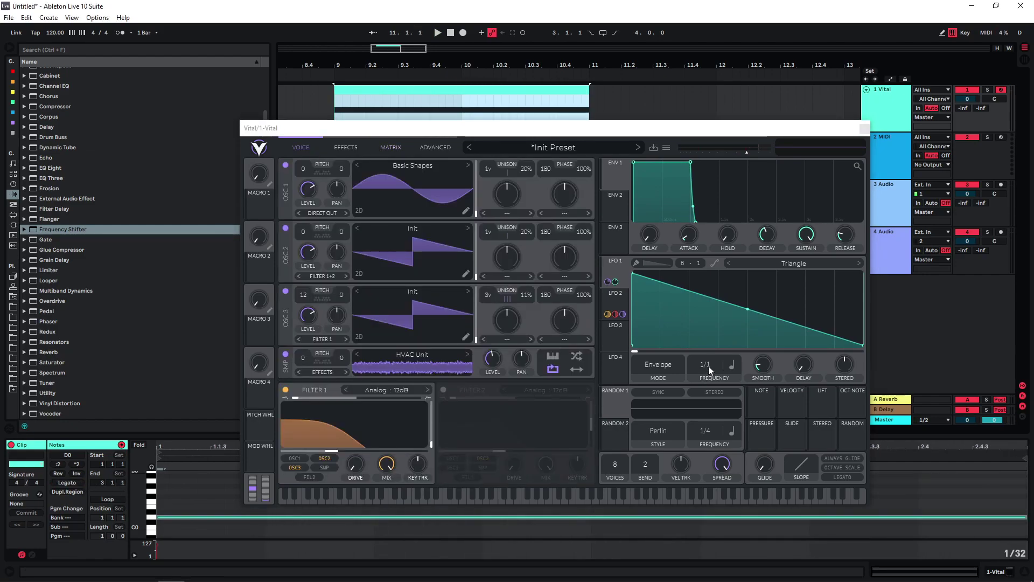
drag(713, 366, 717, 385)
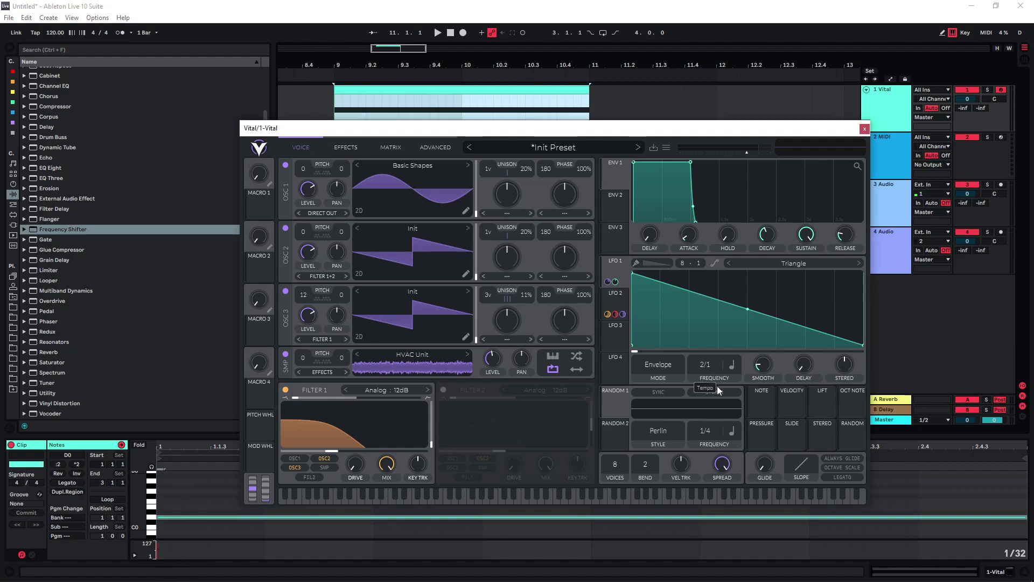
key(space)
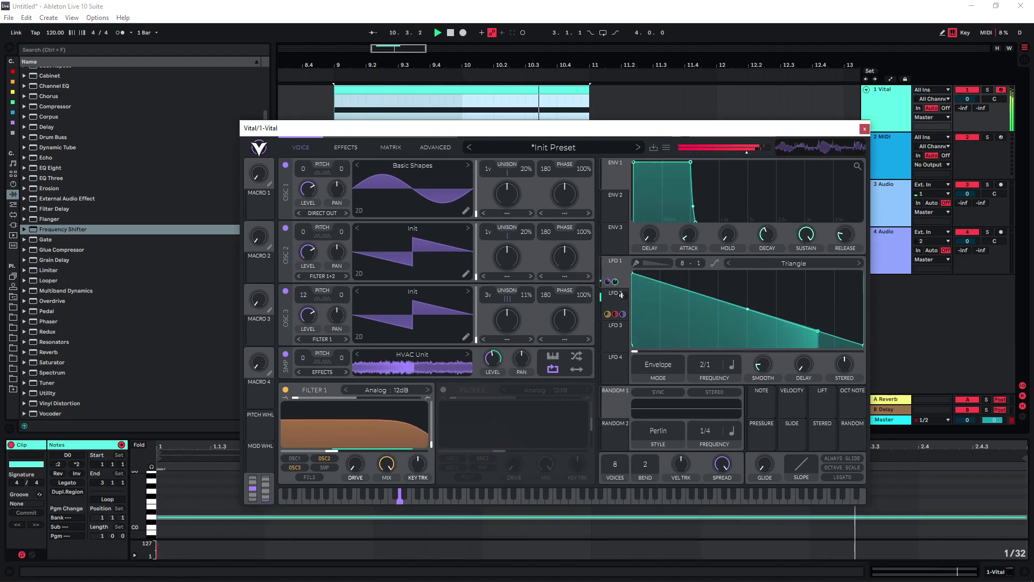
key(space)
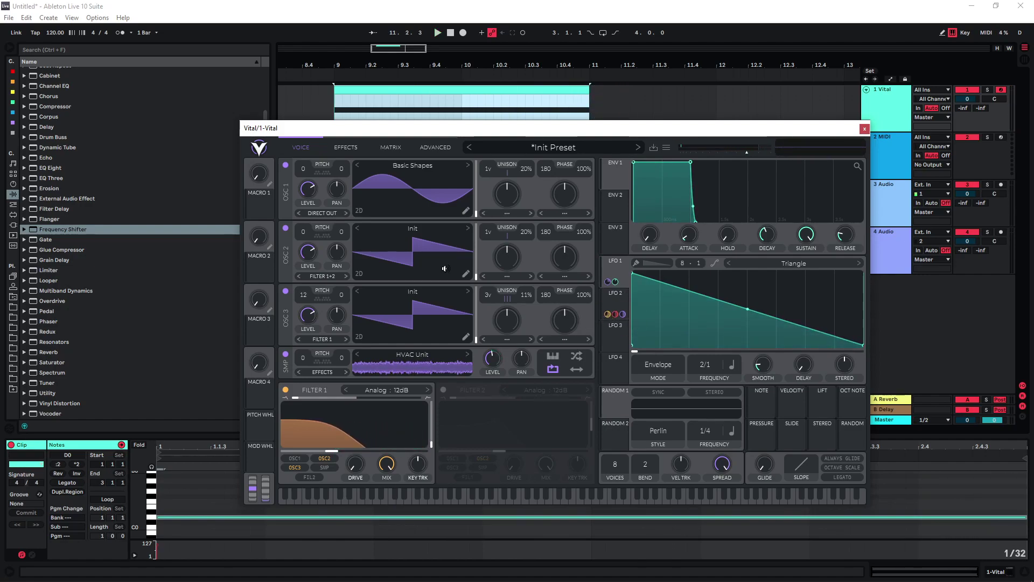